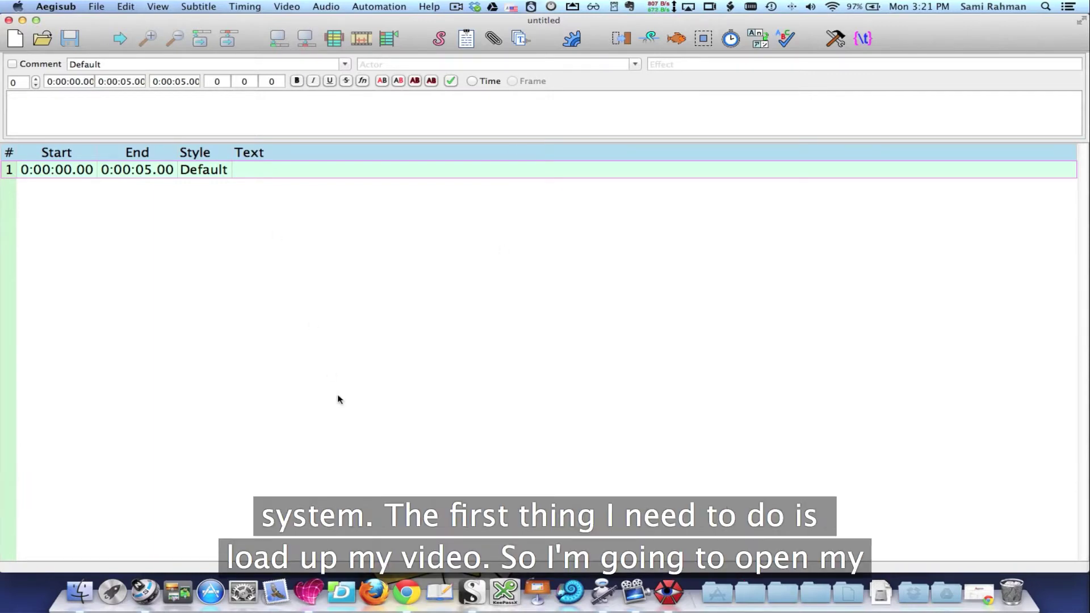
# Open the Google Nexus 10 first-time-setup MP4 as the video.
pyautogui.click(286, 7)
pyautogui.click(301, 19)
pyautogui.doubleClick(807, 93)
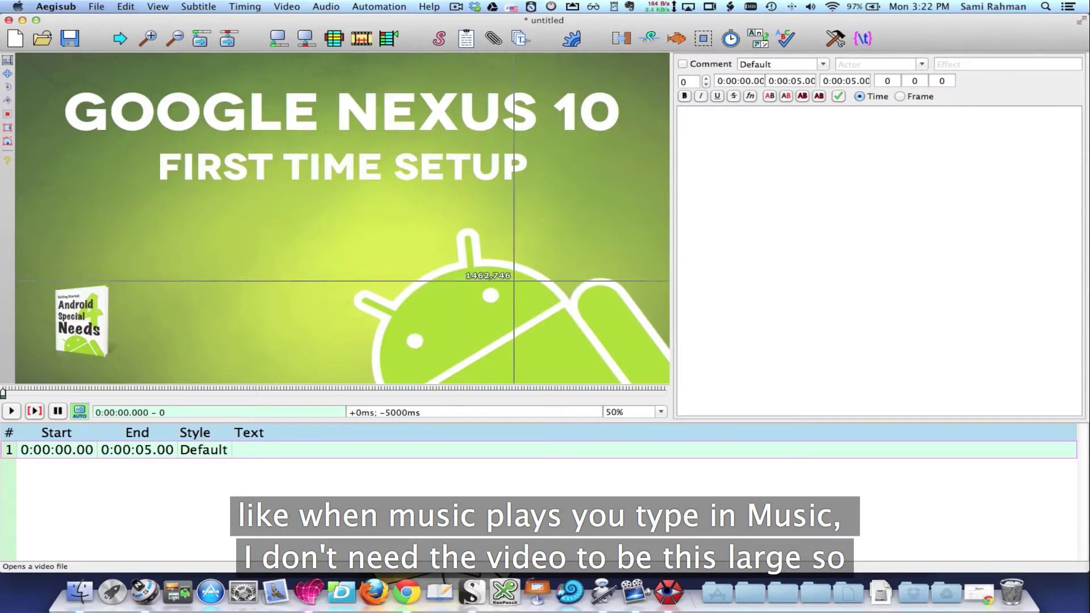
# Set the video display zoom to 25%.
pyautogui.click(661, 412)
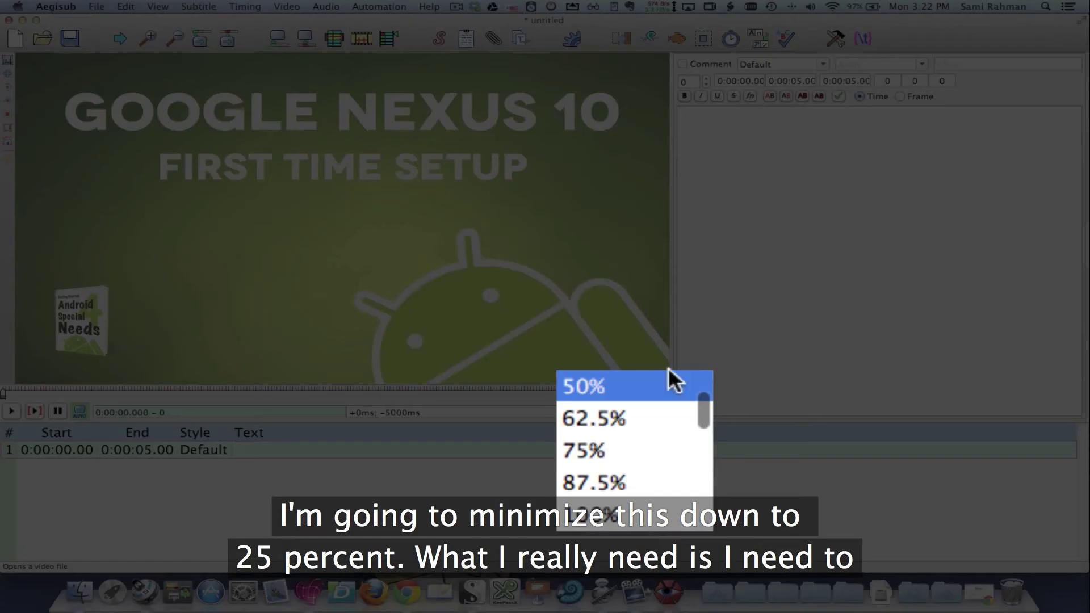
pyautogui.scroll(3, 636, 449)
pyautogui.click(627, 437)
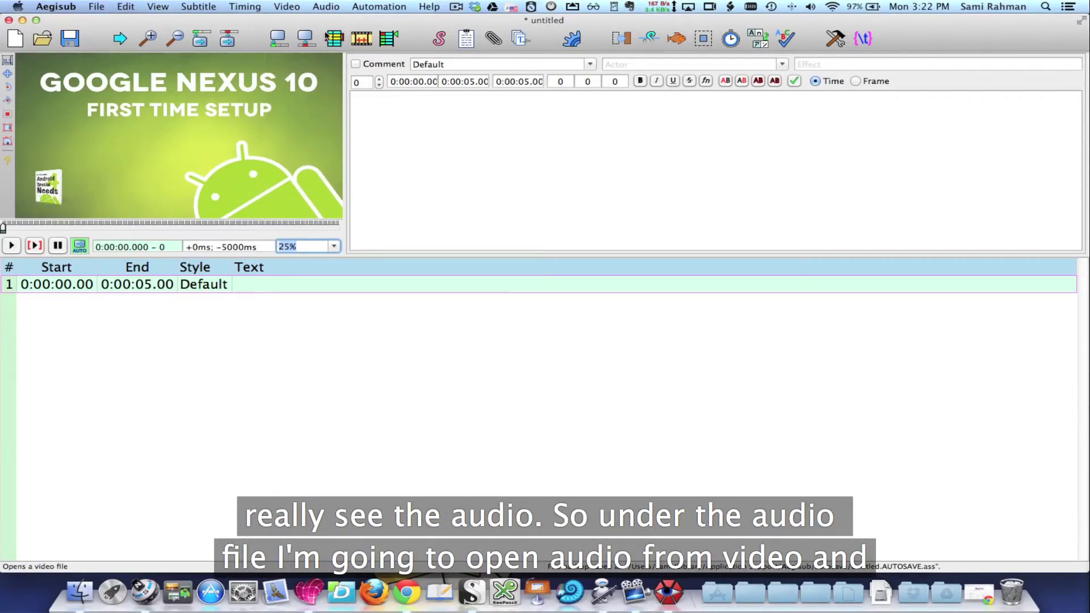
# Load audio from the video and adjust waveform zoom and amplitude to show 0–7 seconds.
pyautogui.click(335, 6)
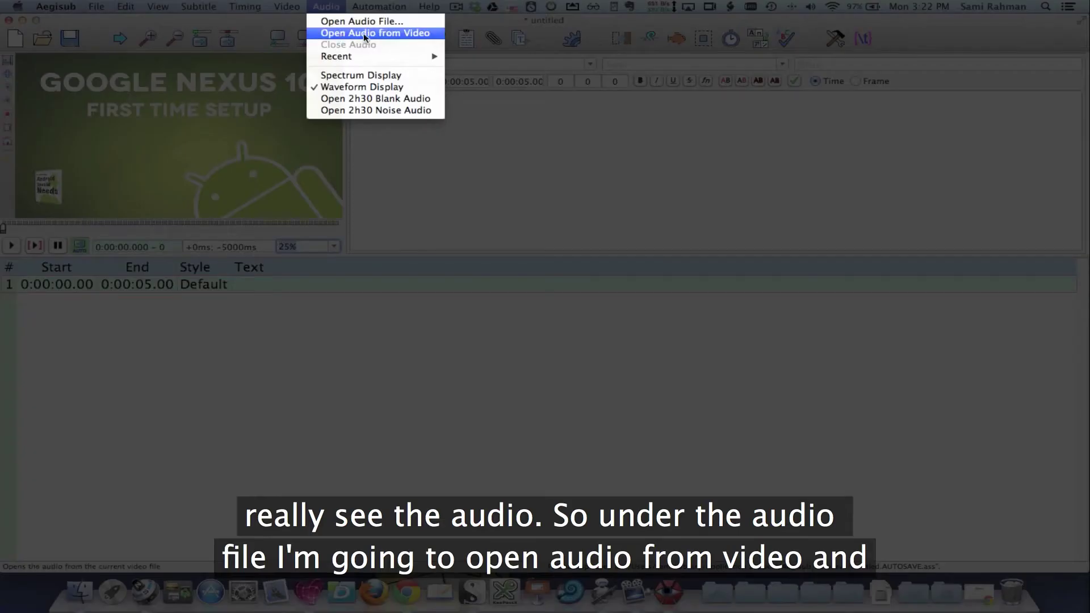
pyautogui.click(342, 34)
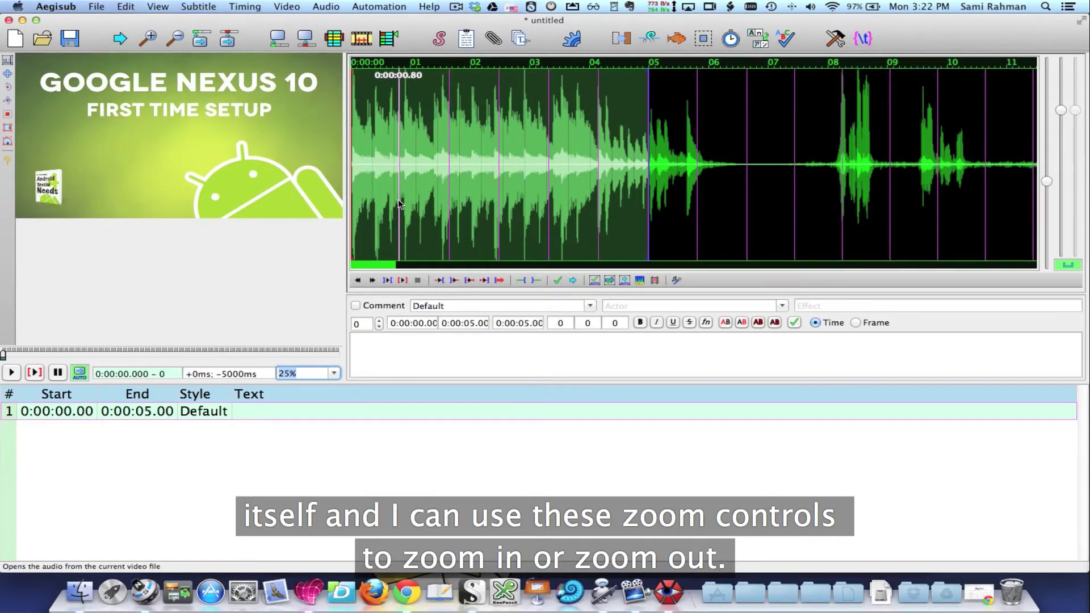
pyautogui.moveTo(1047, 181)
pyautogui.mouseDown()
pyautogui.moveTo(1050, 171)
pyautogui.moveTo(1050, 193)
pyautogui.mouseUp()
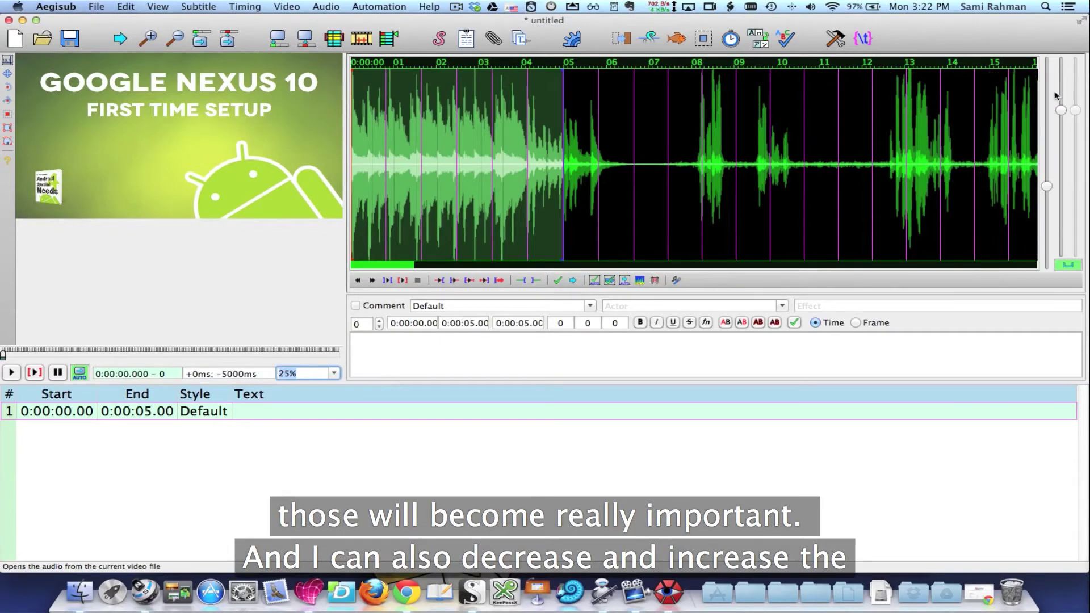
pyautogui.moveTo(1061, 109); pyautogui.dragTo(1061, 120)
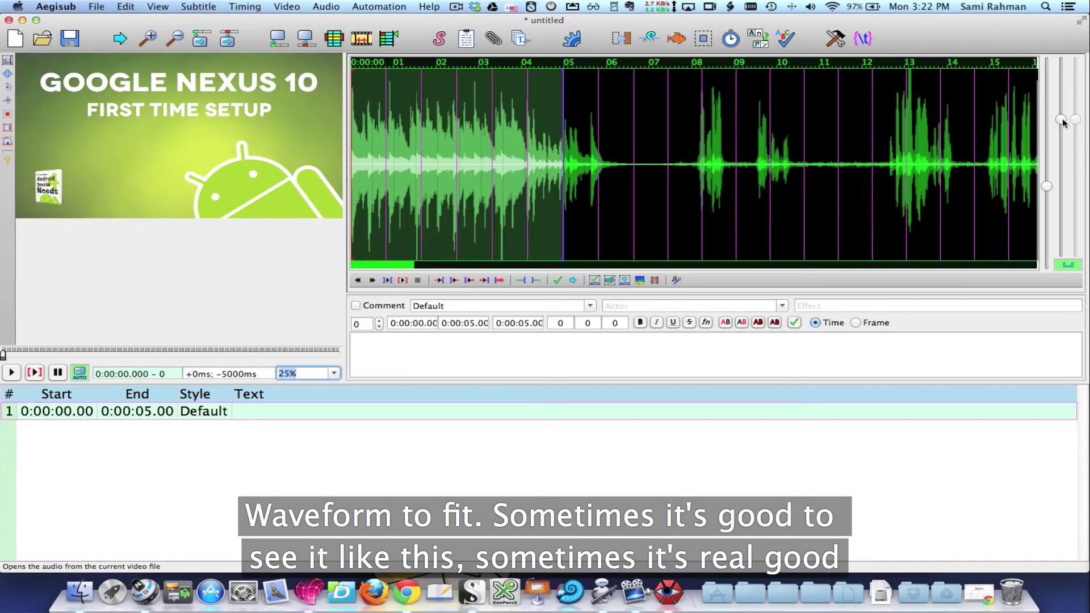
pyautogui.moveTo(1061, 120)
pyautogui.mouseDown()
pyautogui.moveTo(1062, 178)
pyautogui.moveTo(1061, 114)
pyautogui.mouseUp()
pyautogui.moveTo(1046, 187); pyautogui.dragTo(1046, 163)
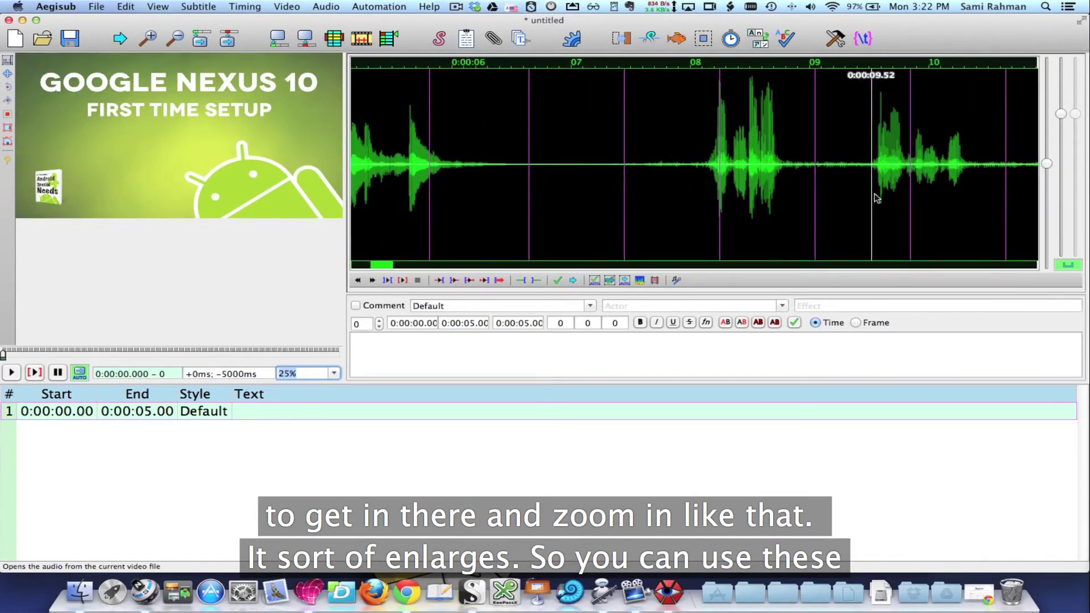
pyautogui.moveTo(392, 262); pyautogui.dragTo(372, 262)
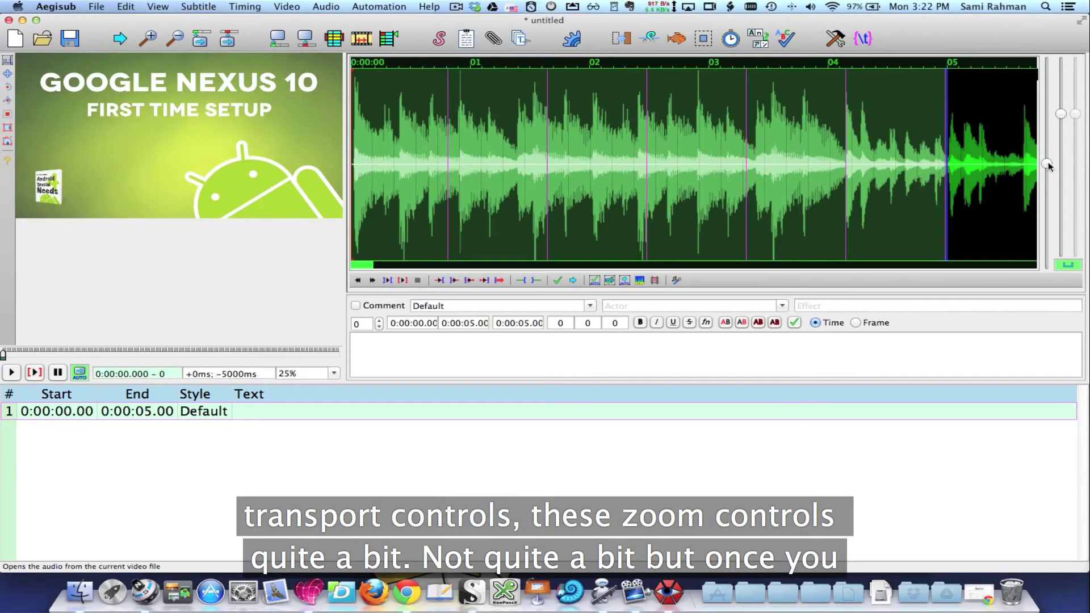
pyautogui.moveTo(1047, 163); pyautogui.dragTo(1048, 180)
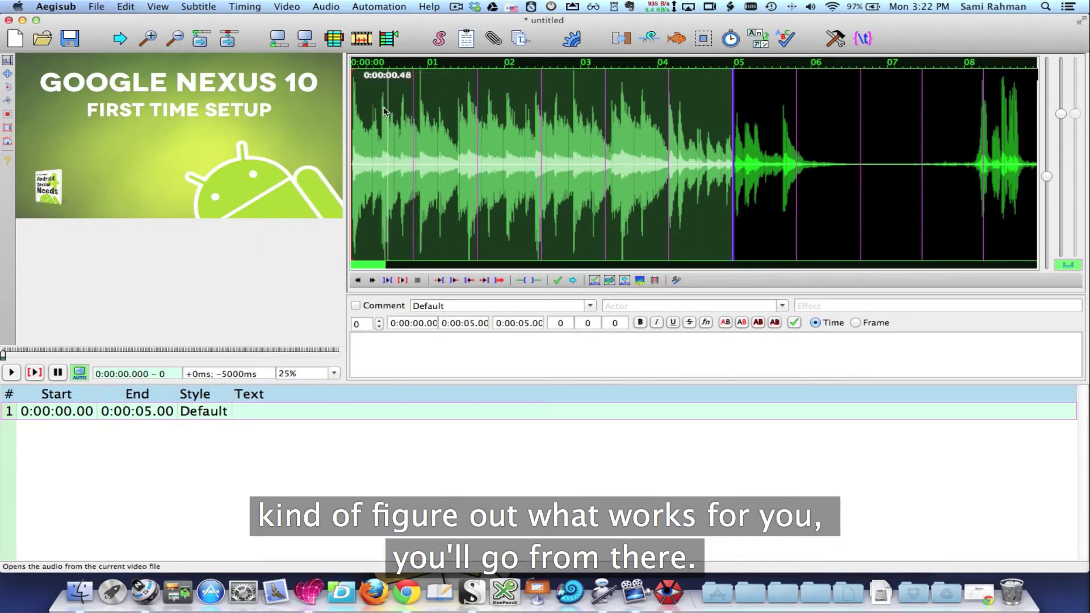
# Play the audio and preview a 5.47–6.16 second selection in the waveform.
pyautogui.click(402, 281)
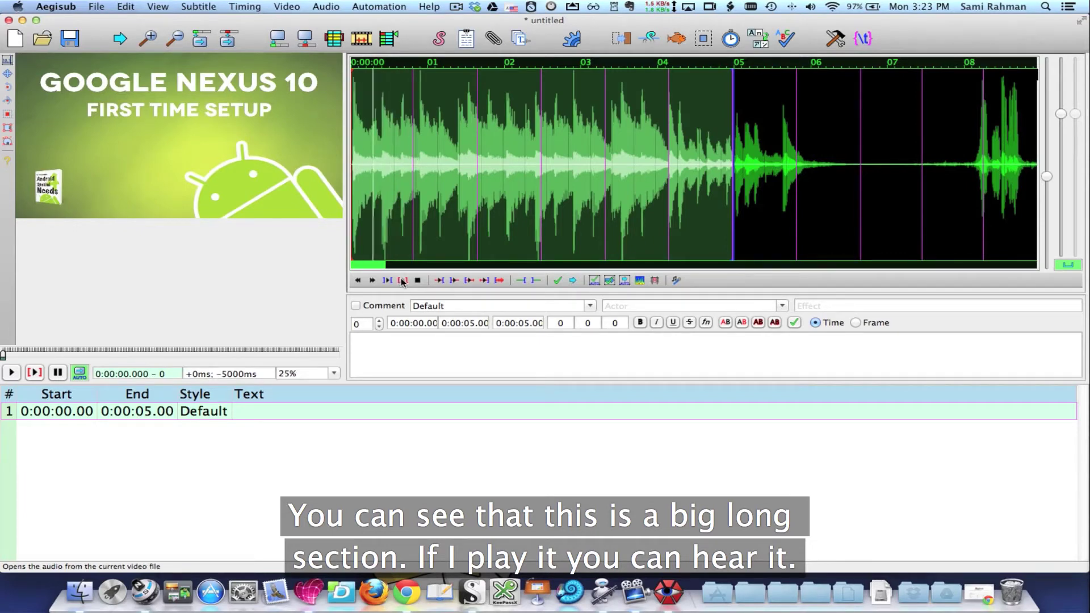
pyautogui.click(418, 280)
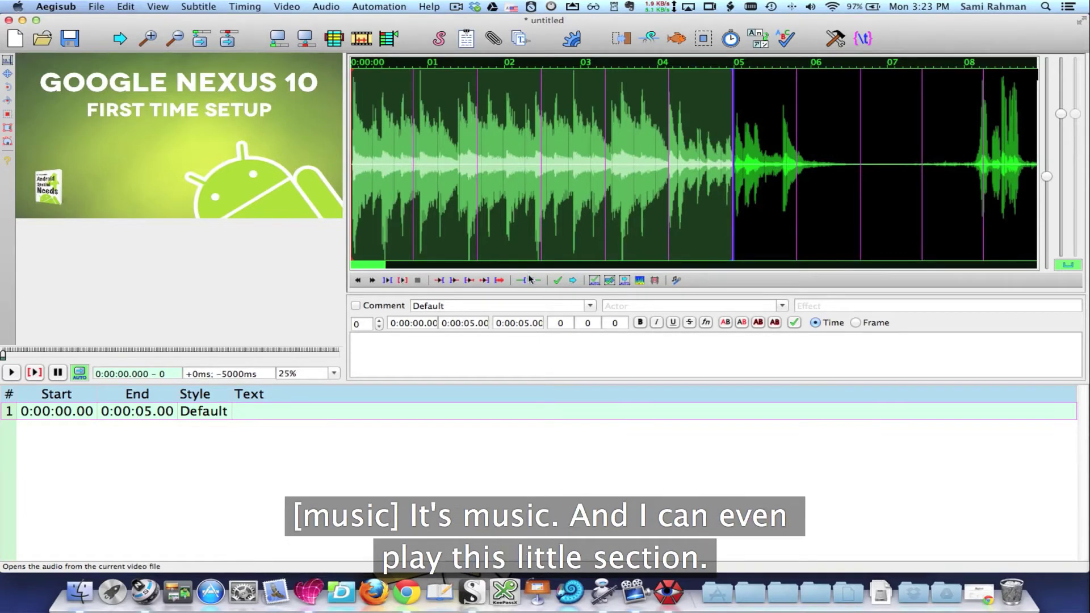
pyautogui.click(772, 210)
pyautogui.moveTo(807, 209); pyautogui.dragTo(822, 209)
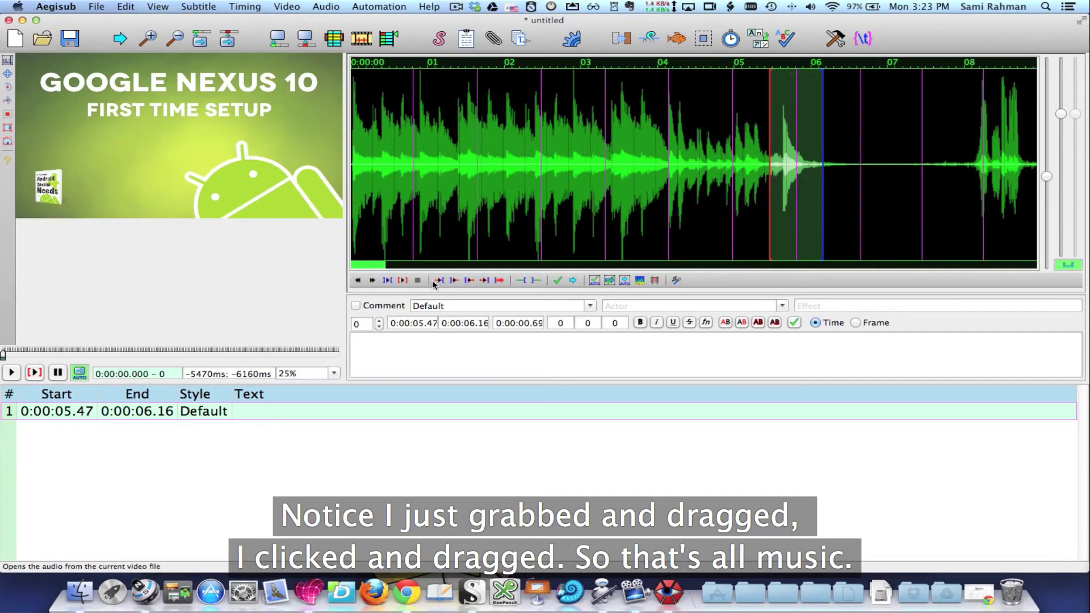
pyautogui.click(404, 280)
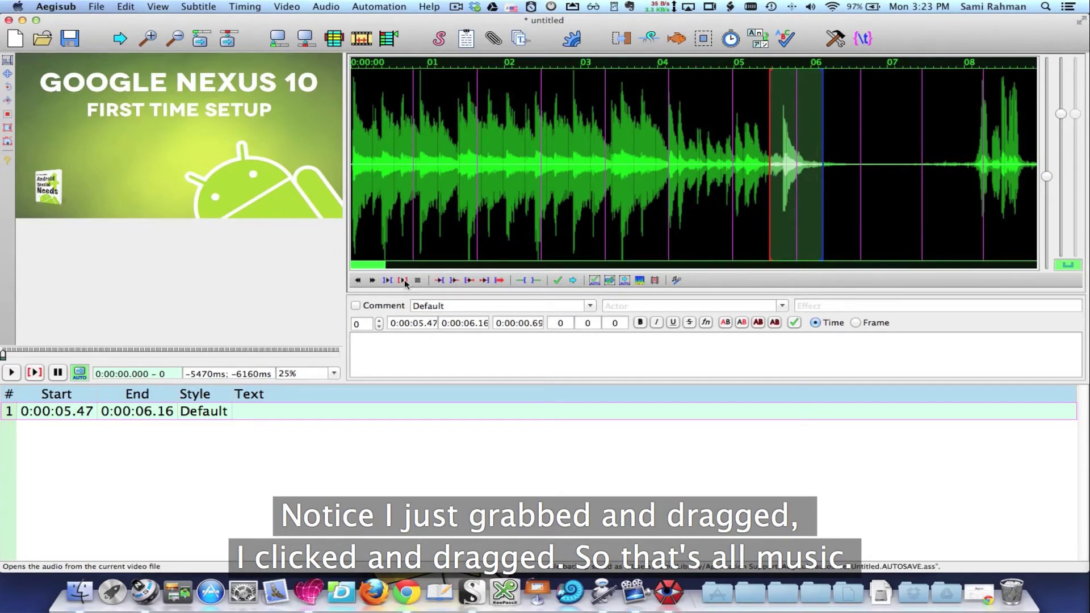
# Drag line 1's markers to start at 0:00:00.00 and end at 0:00:06.32.
pyautogui.moveTo(775, 212); pyautogui.dragTo(348, 131)
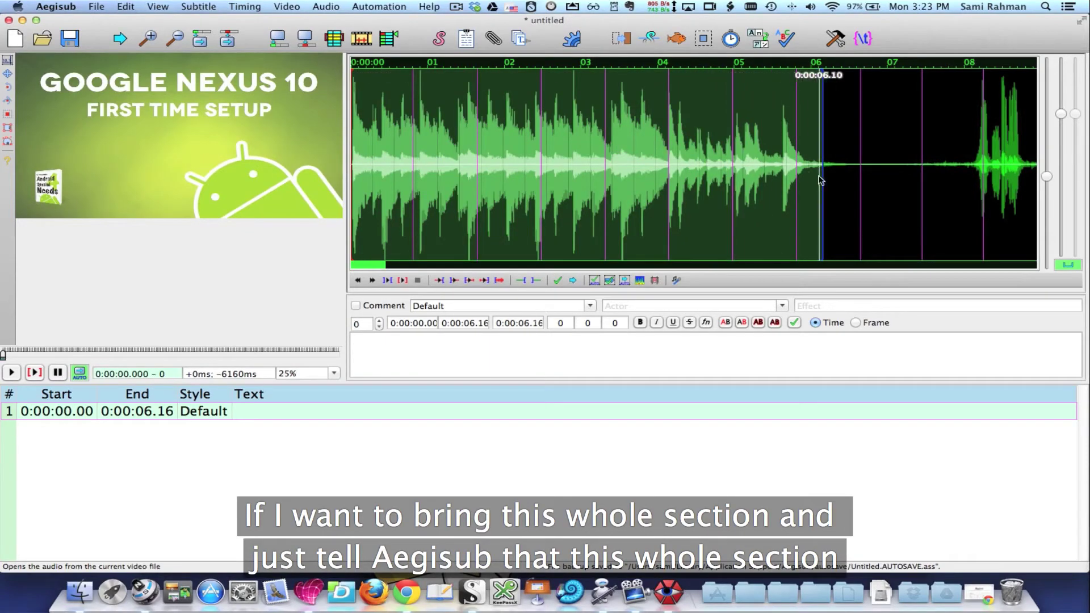
pyautogui.moveTo(823, 176); pyautogui.dragTo(839, 180)
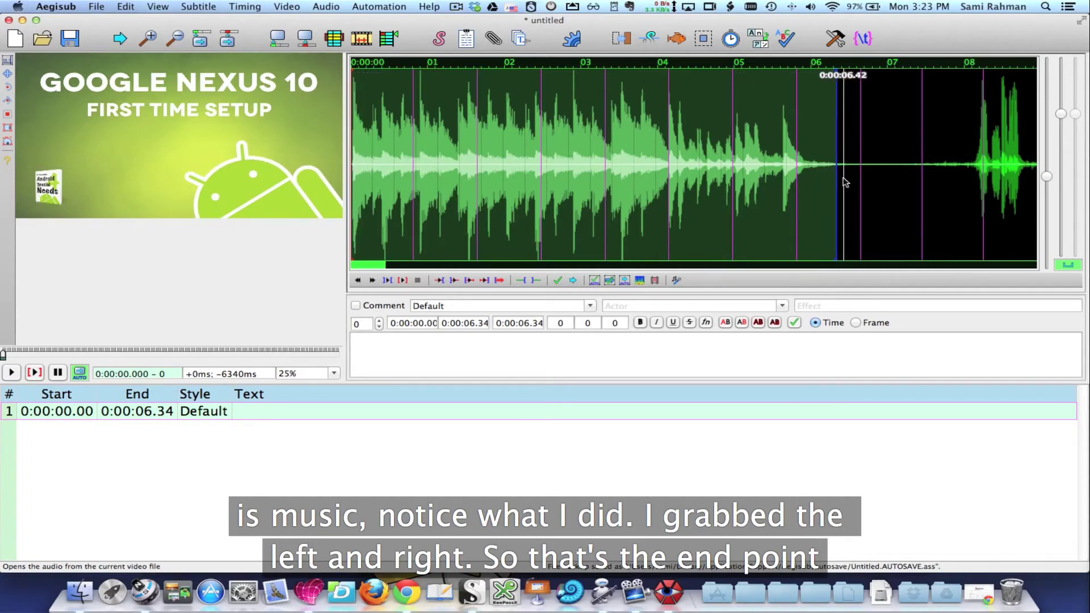
pyautogui.moveTo(837, 177)
pyautogui.mouseDown()
pyautogui.moveTo(737, 187)
pyautogui.moveTo(835, 187)
pyautogui.mouseUp()
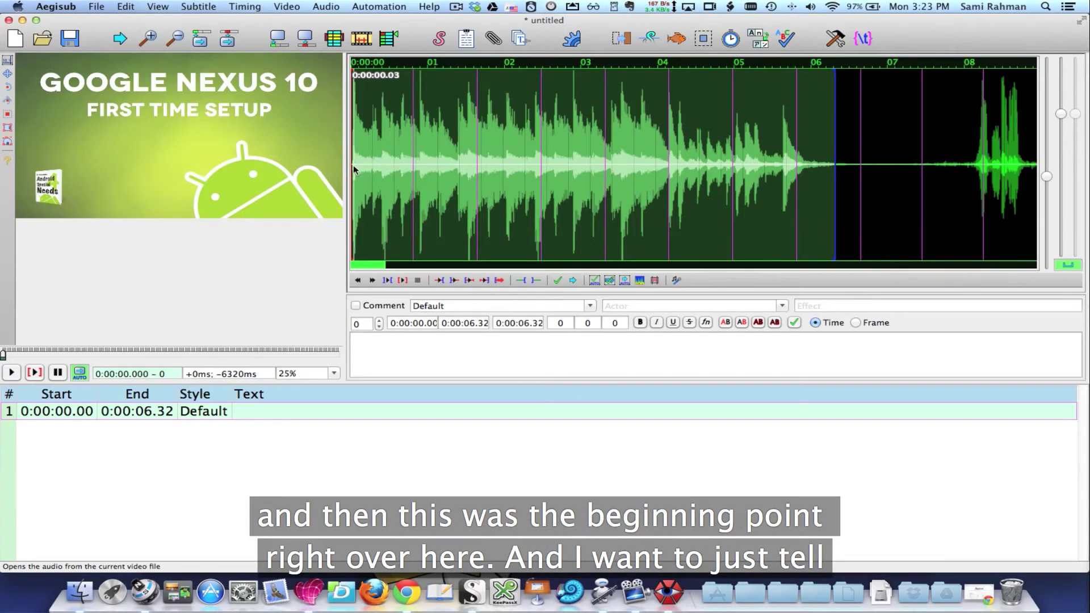
pyautogui.moveTo(353, 169)
pyautogui.mouseDown()
pyautogui.moveTo(680, 171)
pyautogui.moveTo(352, 169)
pyautogui.mouseUp()
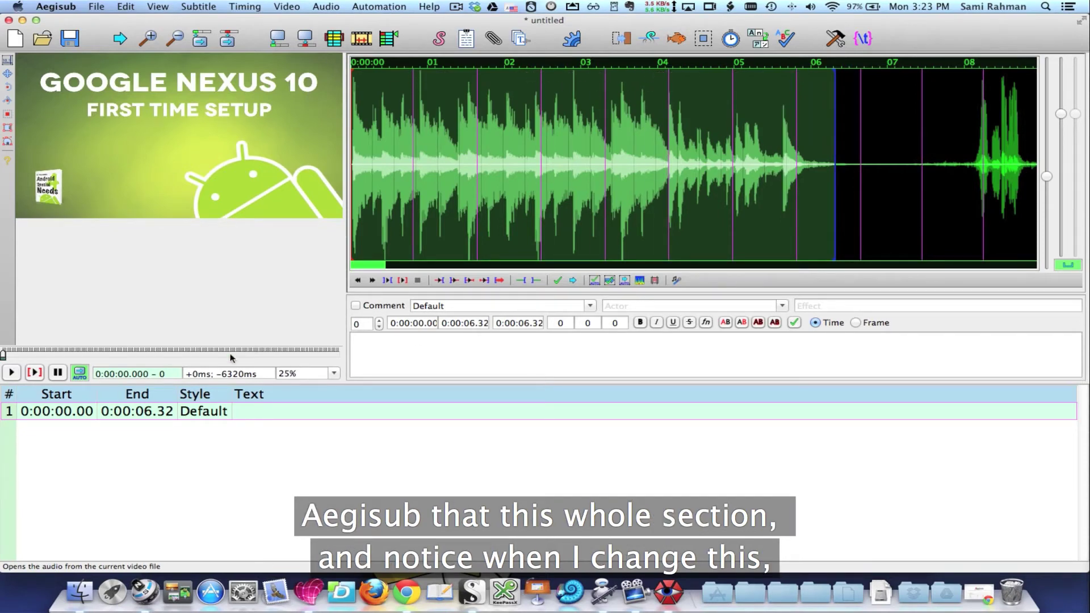
pyautogui.moveTo(354, 165); pyautogui.dragTo(443, 170)
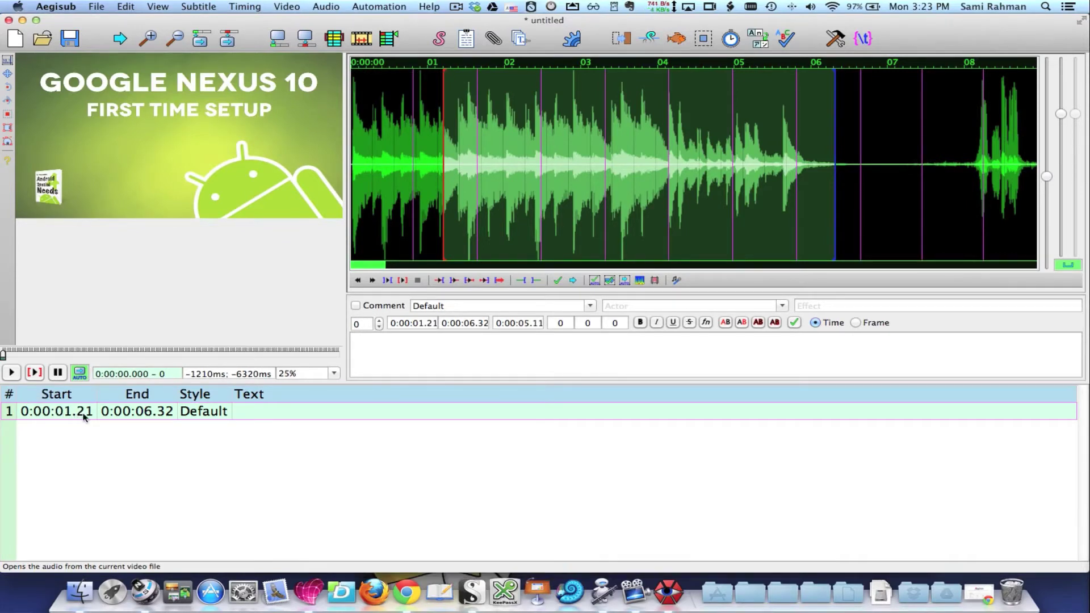
pyautogui.moveTo(443, 164); pyautogui.dragTo(351, 165)
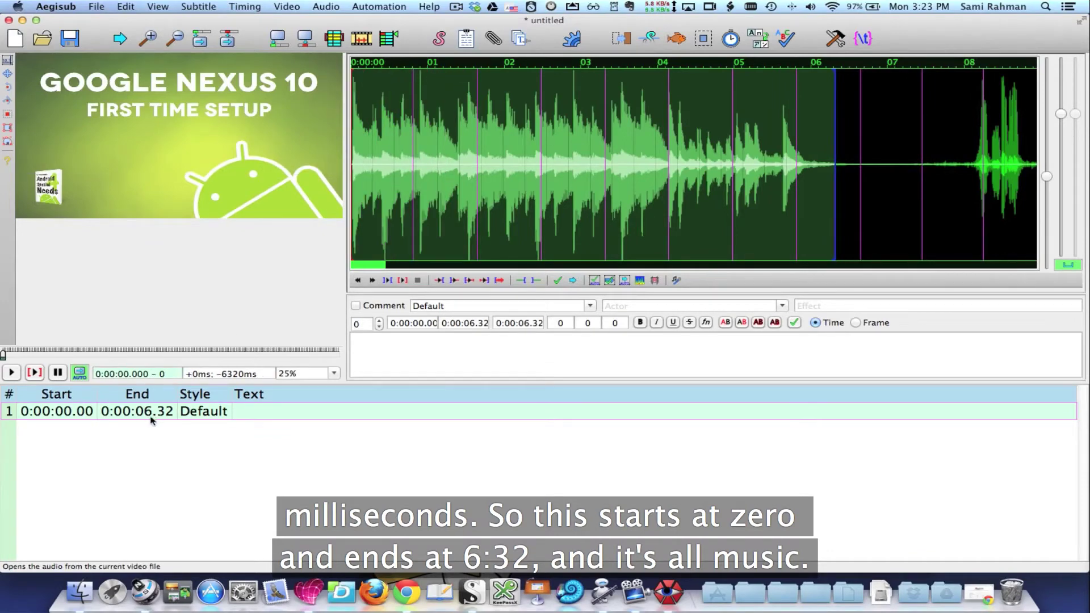
pyautogui.click(394, 348)
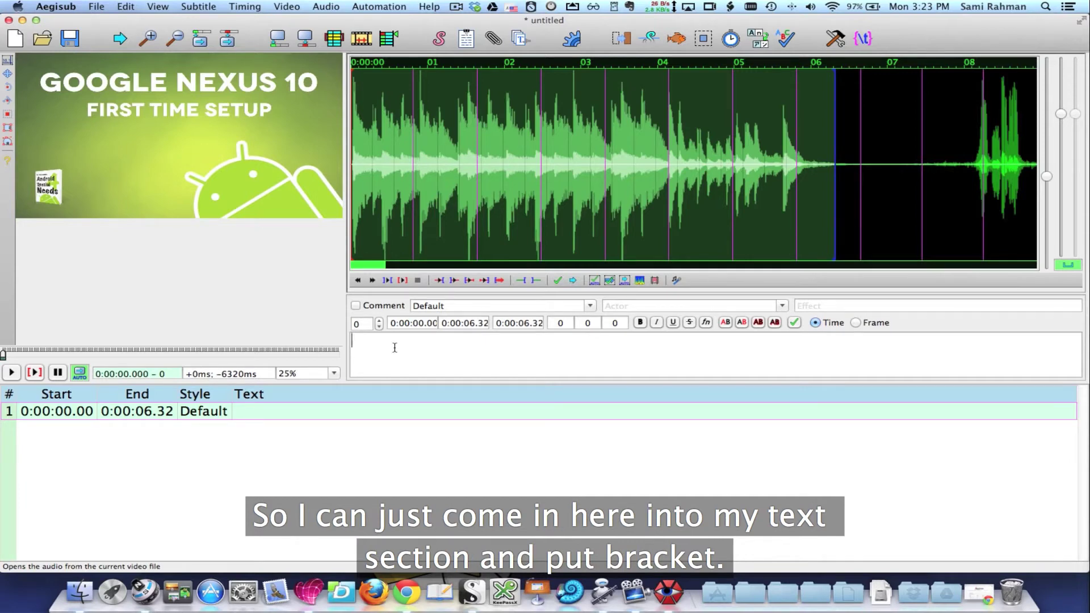
# Enter [MUSIC] as line 1's text and commit it, creating line 2 at 0:00:06.32–0:00:09.32.
pyautogui.write('[MUSIC')
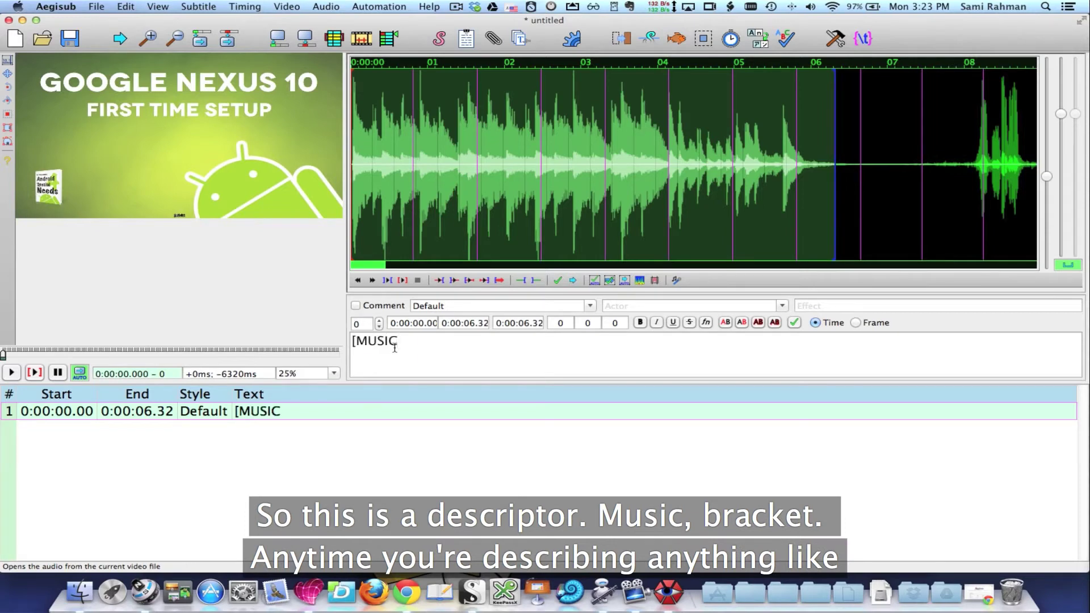
pyautogui.write(']')
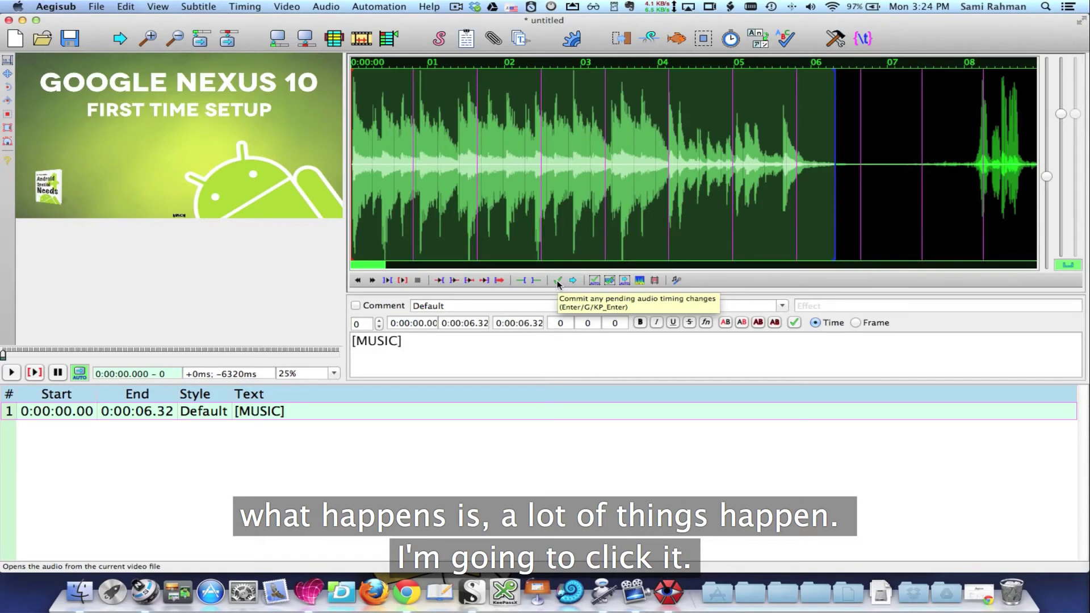
pyautogui.click(558, 280)
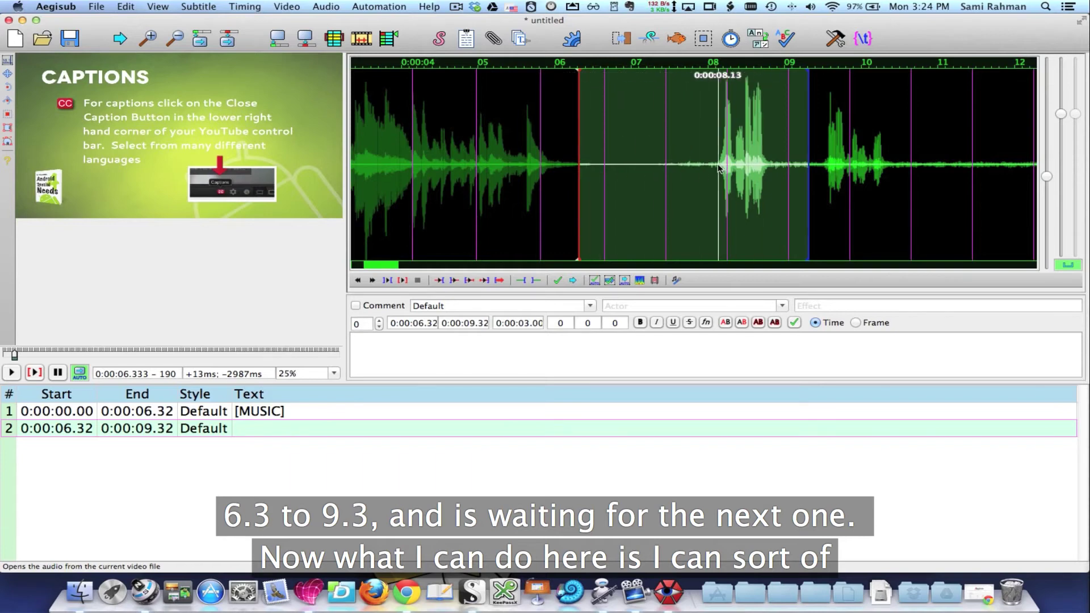
# Time line 2 to 0:00:07.94–0:00:10.57, enter 'Let's setup the Nexus 10', and commit.
pyautogui.moveTo(809, 195); pyautogui.dragTo(905, 202)
pyautogui.moveTo(578, 216); pyautogui.dragTo(704, 218)
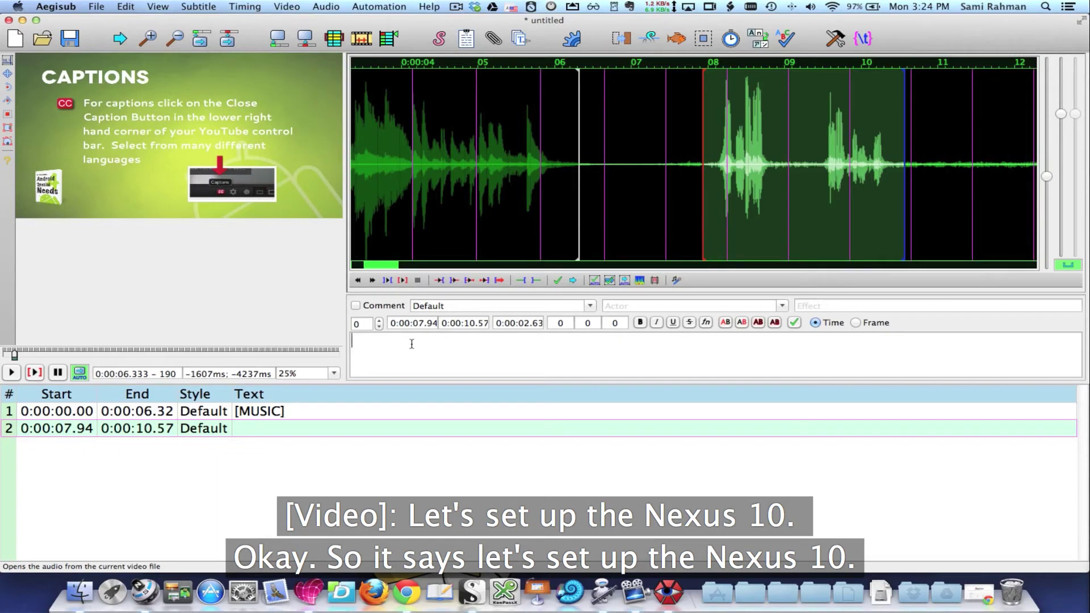
pyautogui.write("Let's St")
pyautogui.press('BackSpace')
pyautogui.write('setup the ')
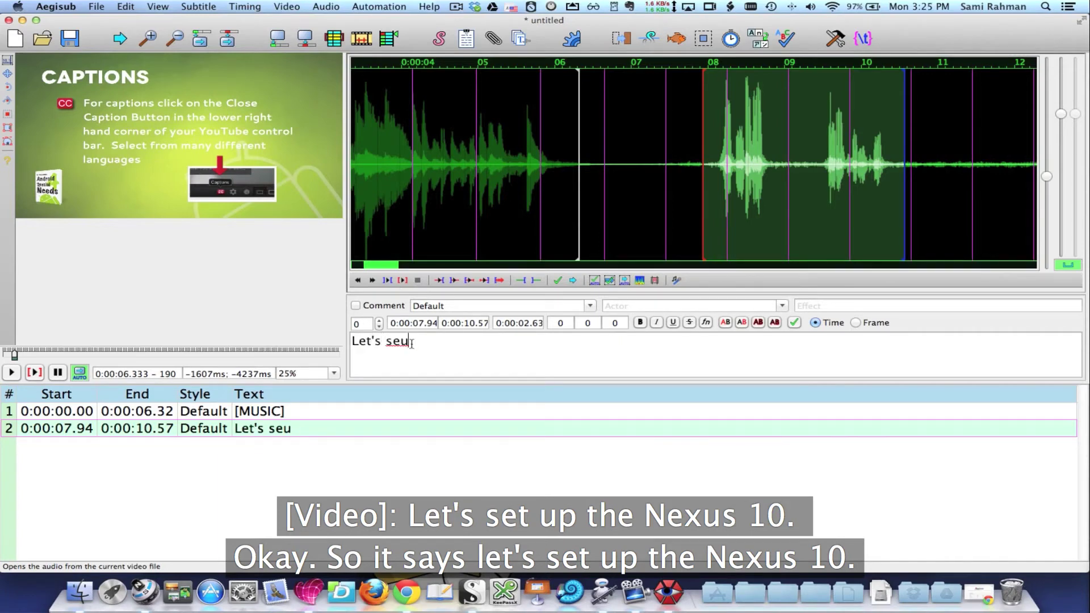
pyautogui.write('Nexus 10')
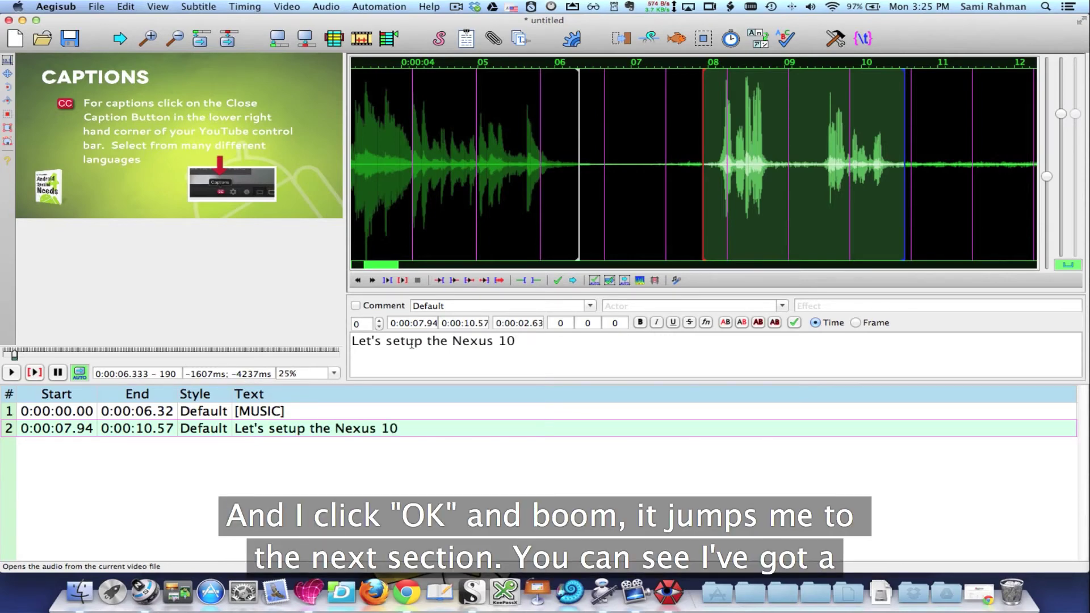
pyautogui.click(559, 280)
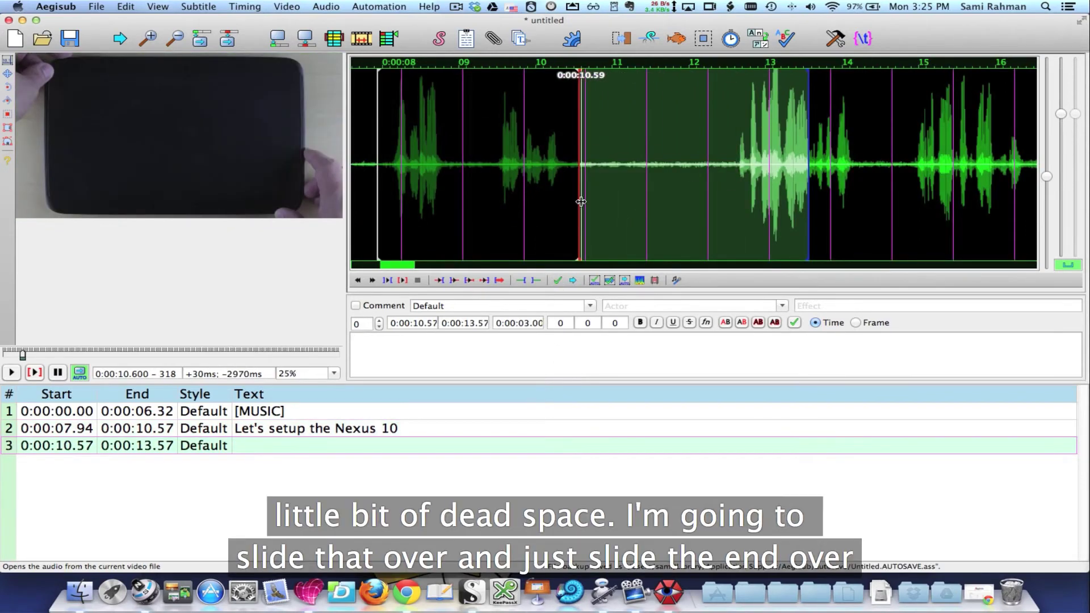
# Set line 3's timing to 0:00:12.59–0:00:14.24 and play it back.
pyautogui.click(734, 202)
pyautogui.click(737, 203)
pyautogui.moveTo(809, 207); pyautogui.dragTo(879, 212)
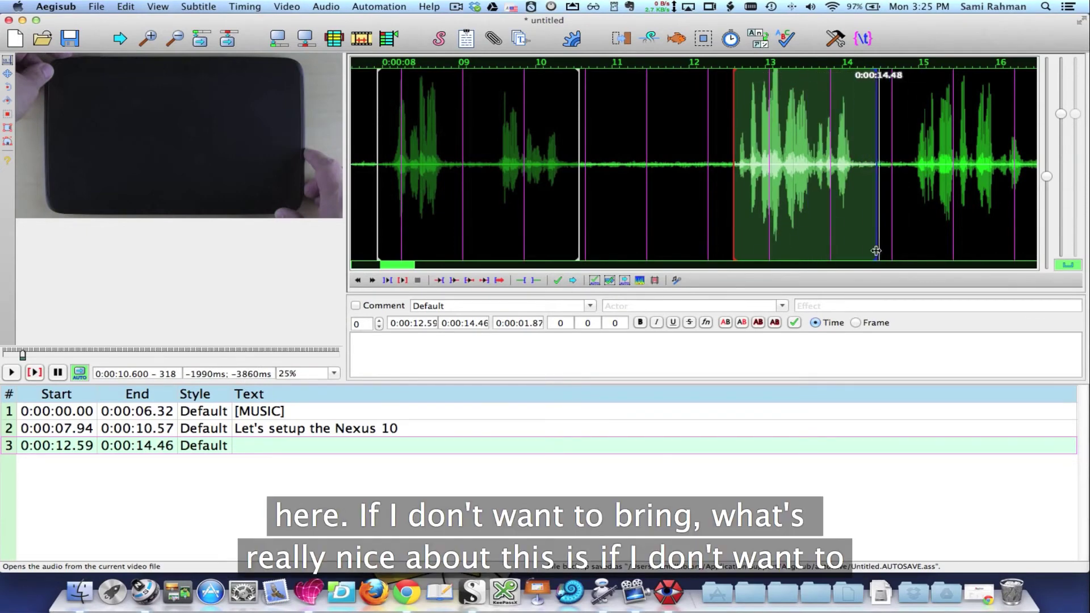
pyautogui.moveTo(876, 248); pyautogui.dragTo(860, 253)
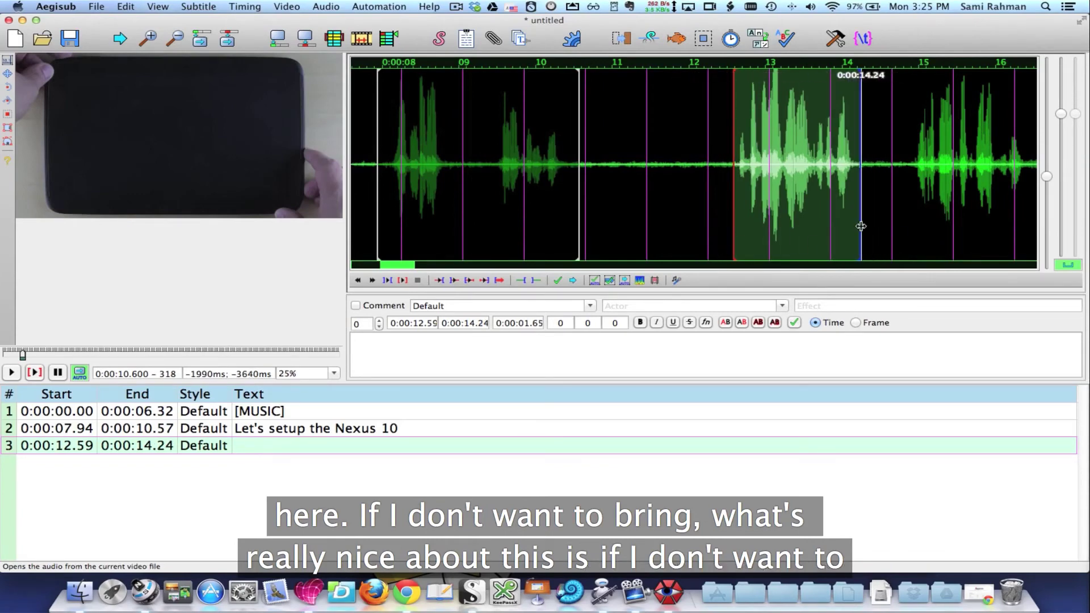
pyautogui.click(403, 280)
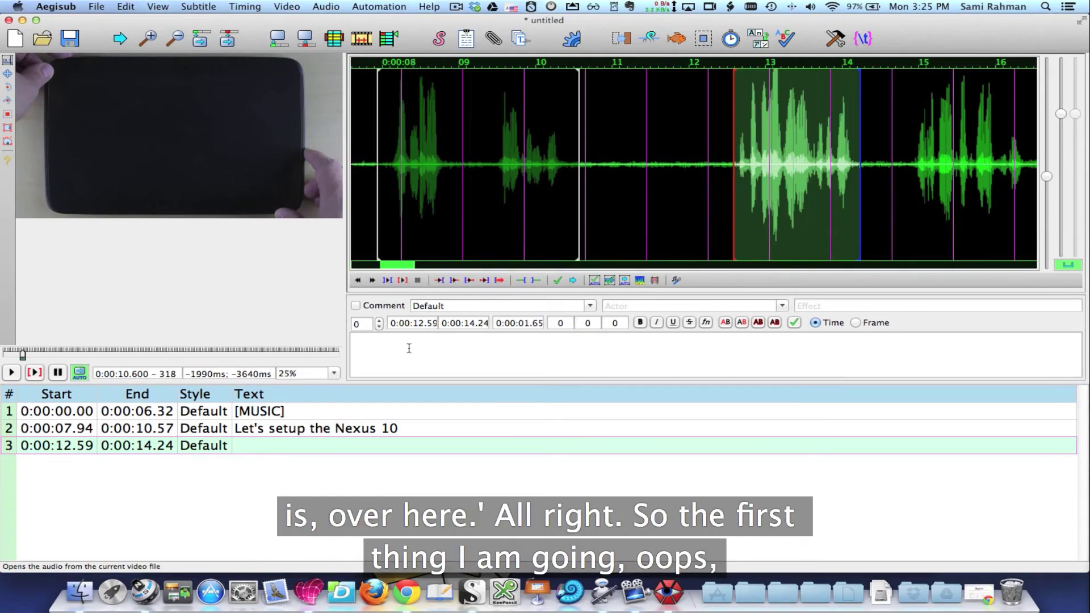
# Type 'The first thing I am going to do' as line 3's text, fixing typos.
pyautogui.write('The first')
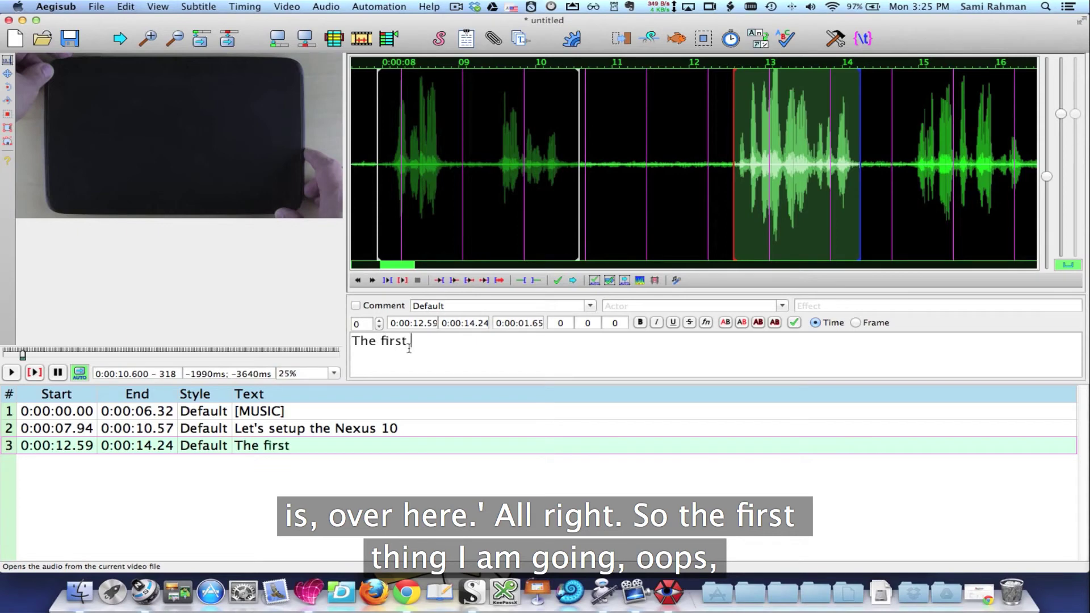
pyautogui.write(' thing i am goi')
pyautogui.press('BackSpace')
pyautogui.press('BackSpace')
pyautogui.press('BackSpace')
pyautogui.press('BackSpace')
pyautogui.press('BackSpace')
pyautogui.press('BackSpace')
pyautogui.write('I am gio')
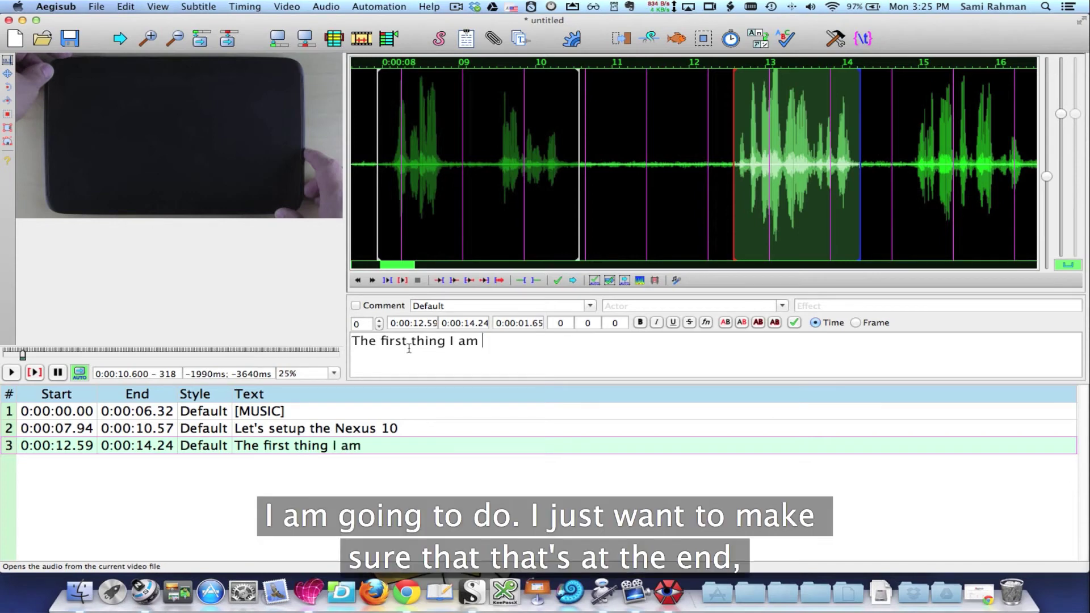
pyautogui.press('BackSpace')
pyautogui.press('BackSpace')
pyautogui.write('oing to do')
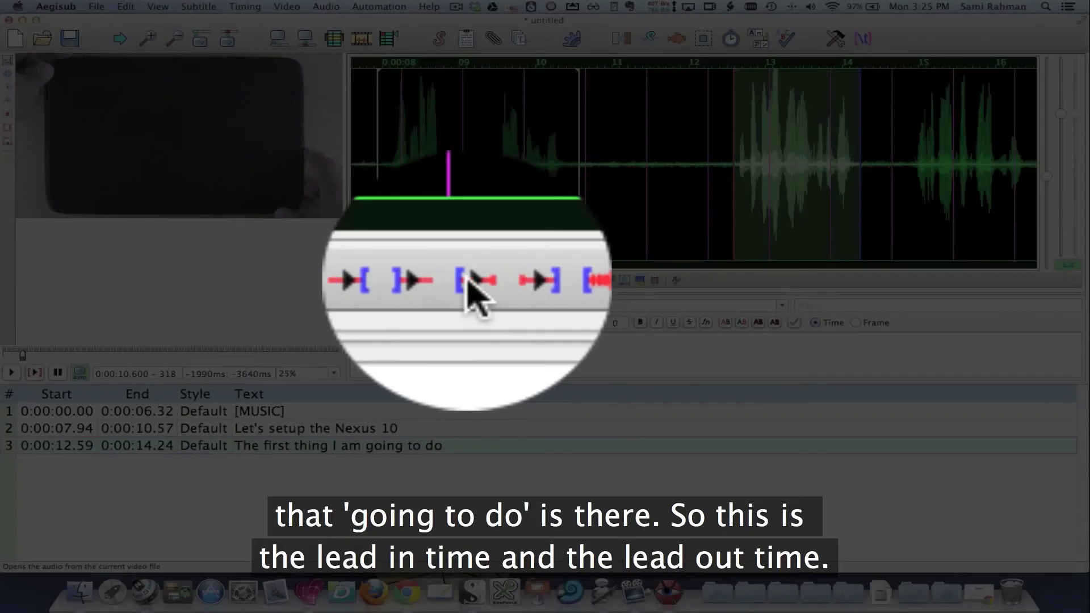
# Replay line 3's audio, finish the text with 'is over here', and commit it.
pyautogui.click(484, 280)
pyautogui.click(484, 280)
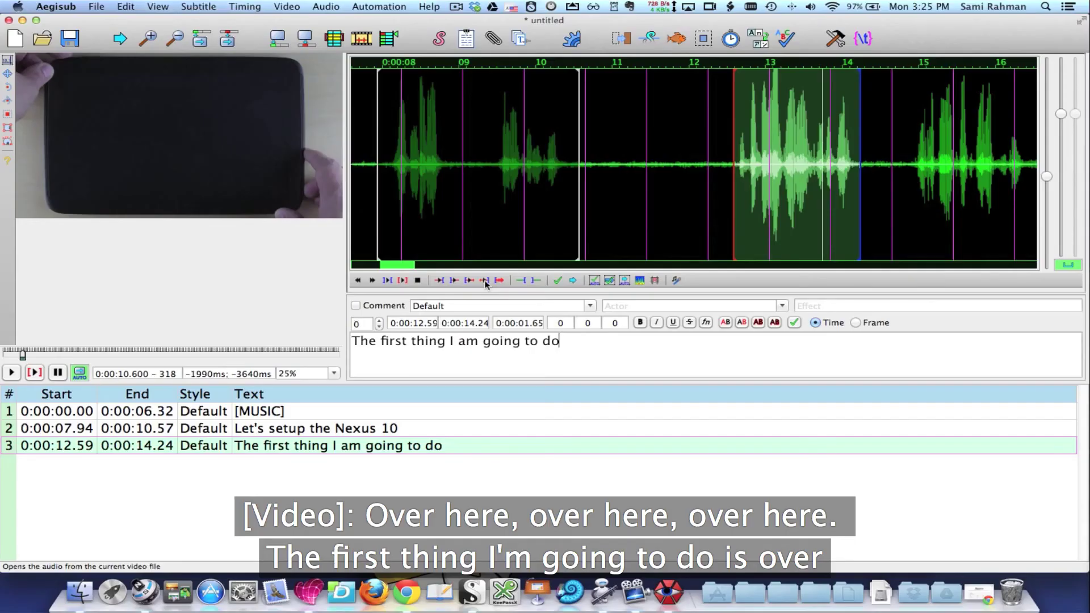
pyautogui.click(405, 281)
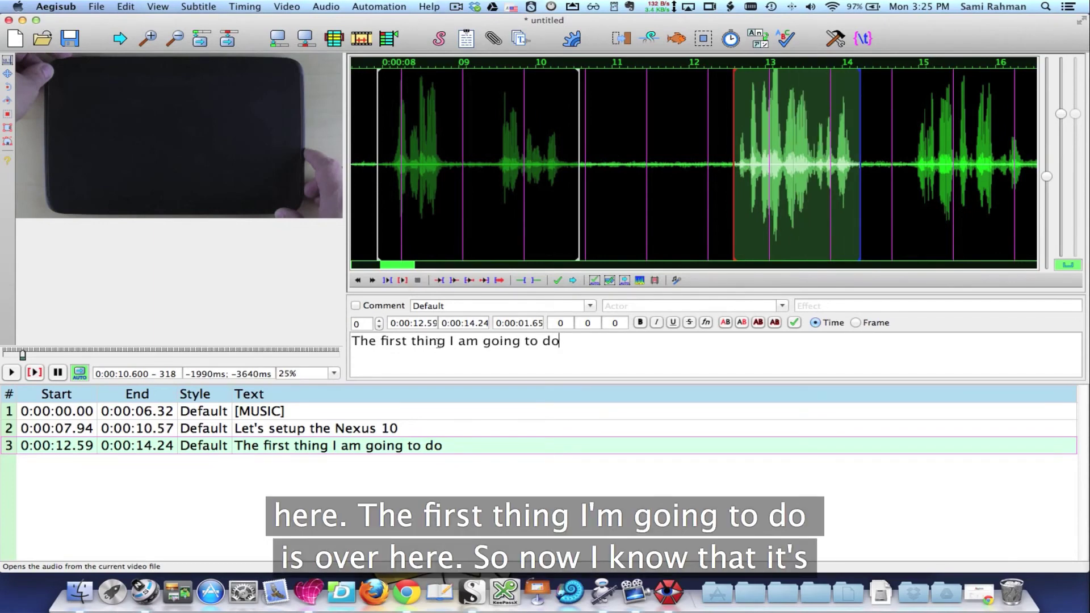
pyautogui.write('is over hear')
pyautogui.press('BackSpace')
pyautogui.press('BackSpace')
pyautogui.press('BackSpace')
pyautogui.write('ere')
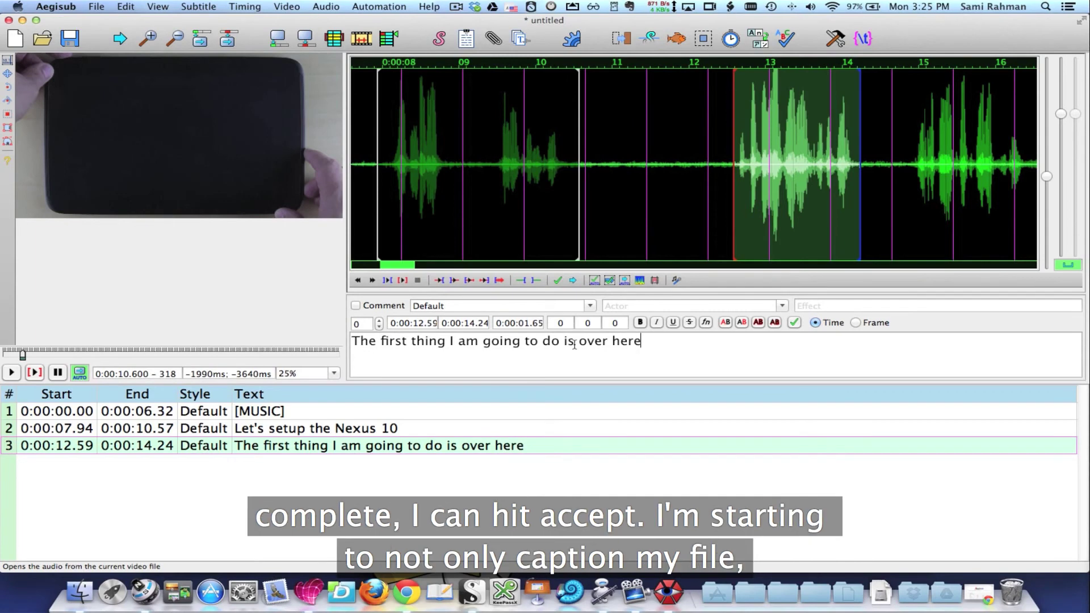
pyautogui.click(557, 281)
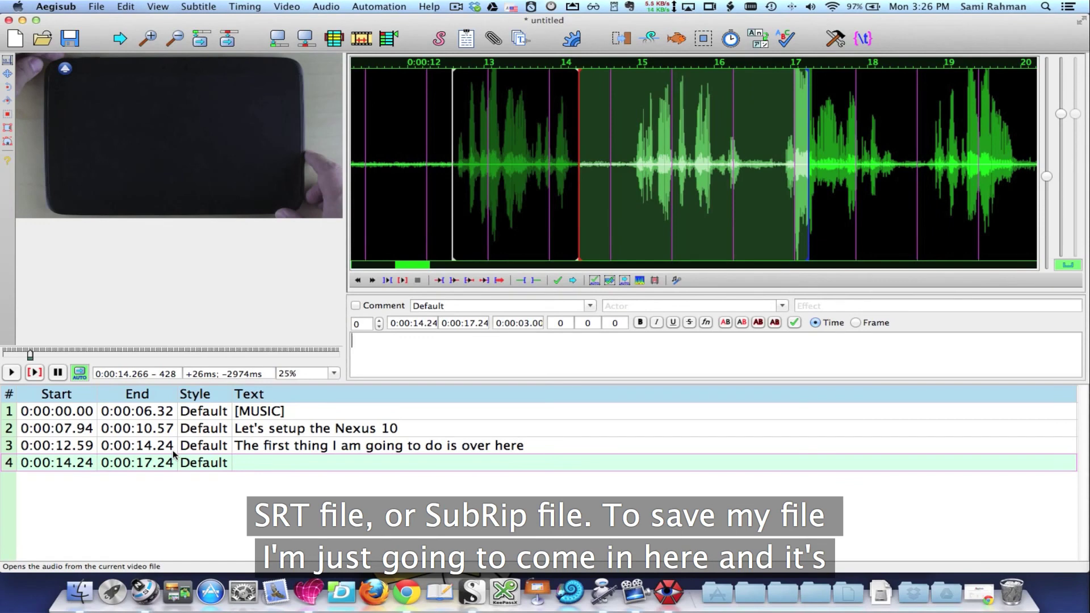
# Save the subtitle file as transcription.ass under Closed Caption Videos > Aegisub Files.
pyautogui.click(99, 7)
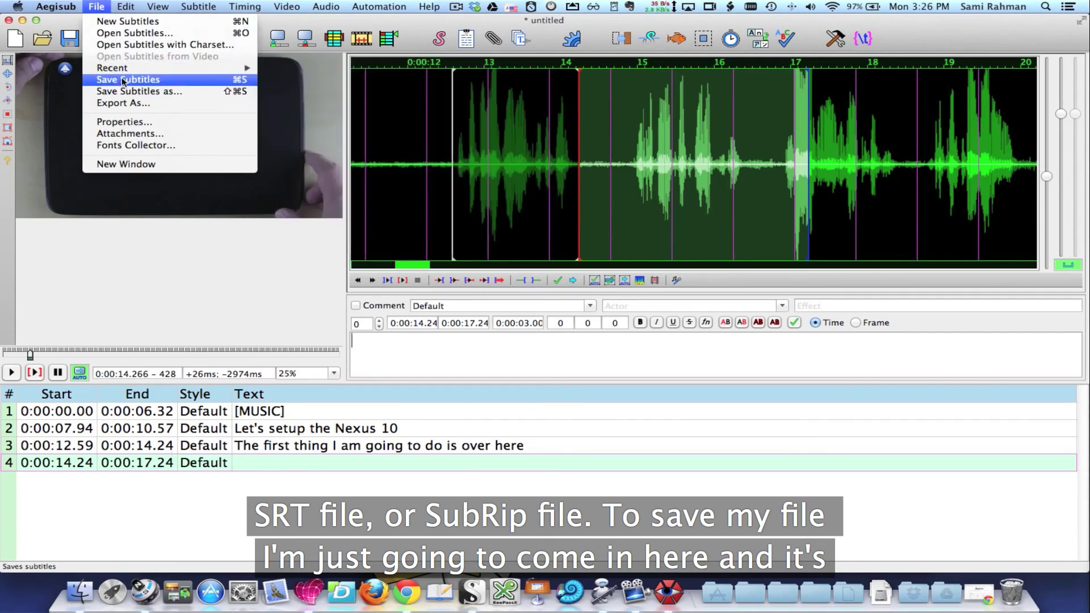
pyautogui.click(122, 78)
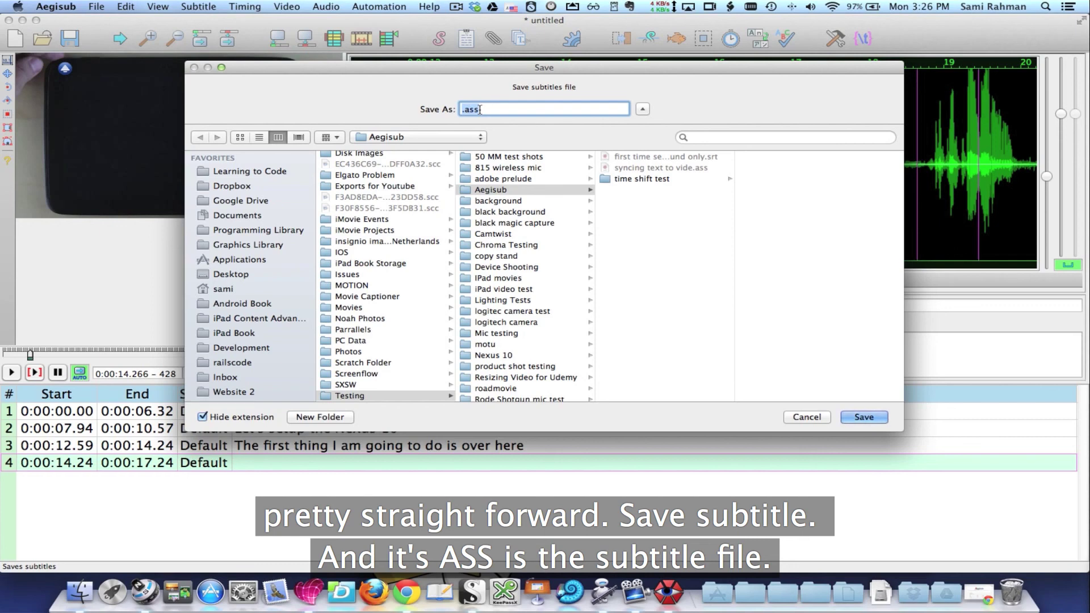
pyautogui.click(491, 192)
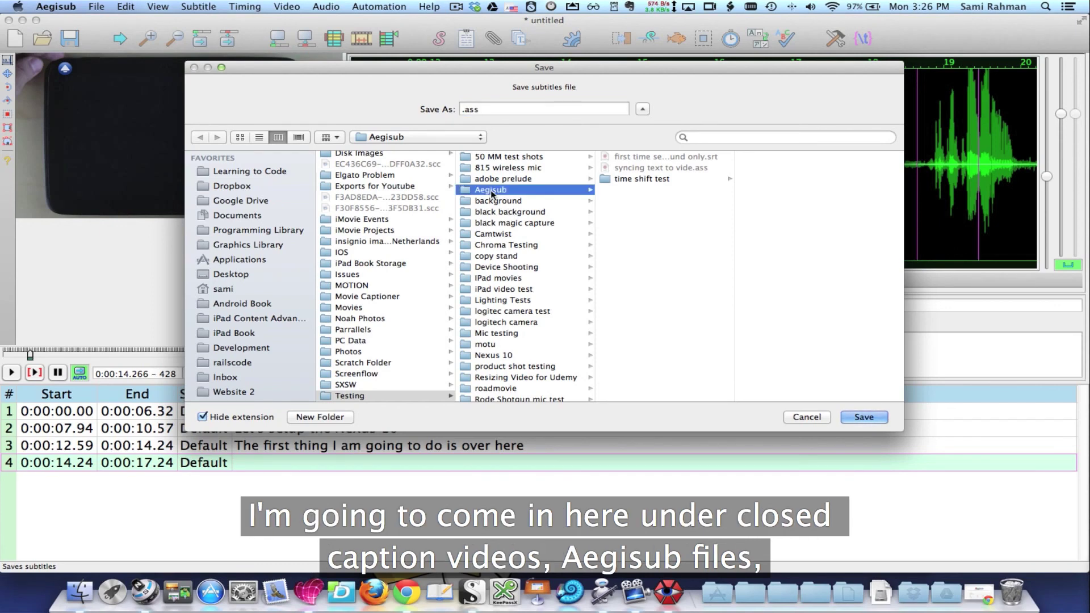
pyautogui.scroll(5, 388, 188)
pyautogui.scroll(-3, 375, 284)
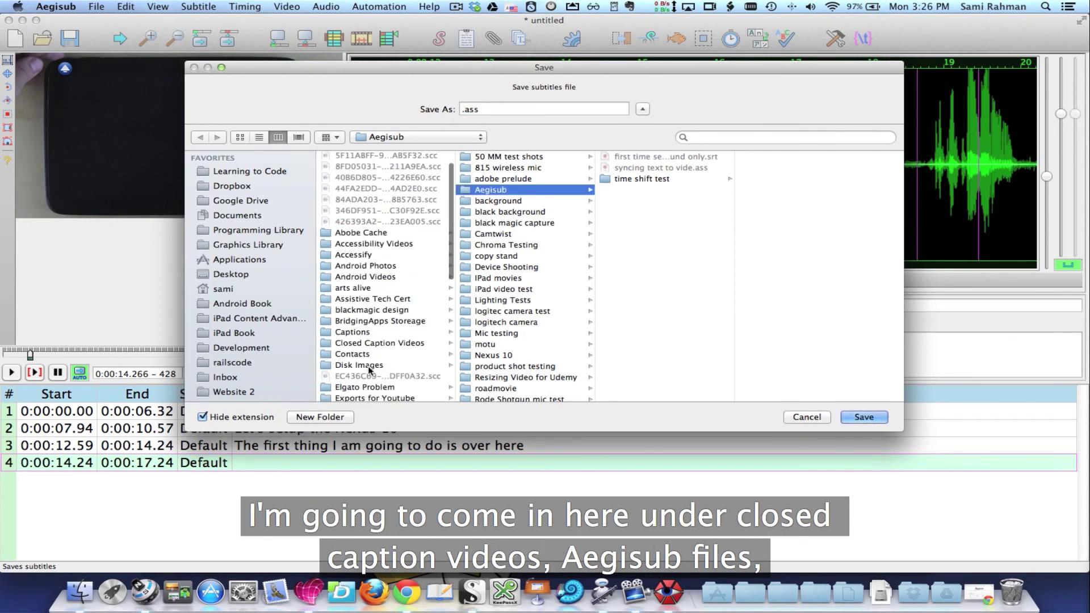
pyautogui.click(372, 343)
pyautogui.click(495, 179)
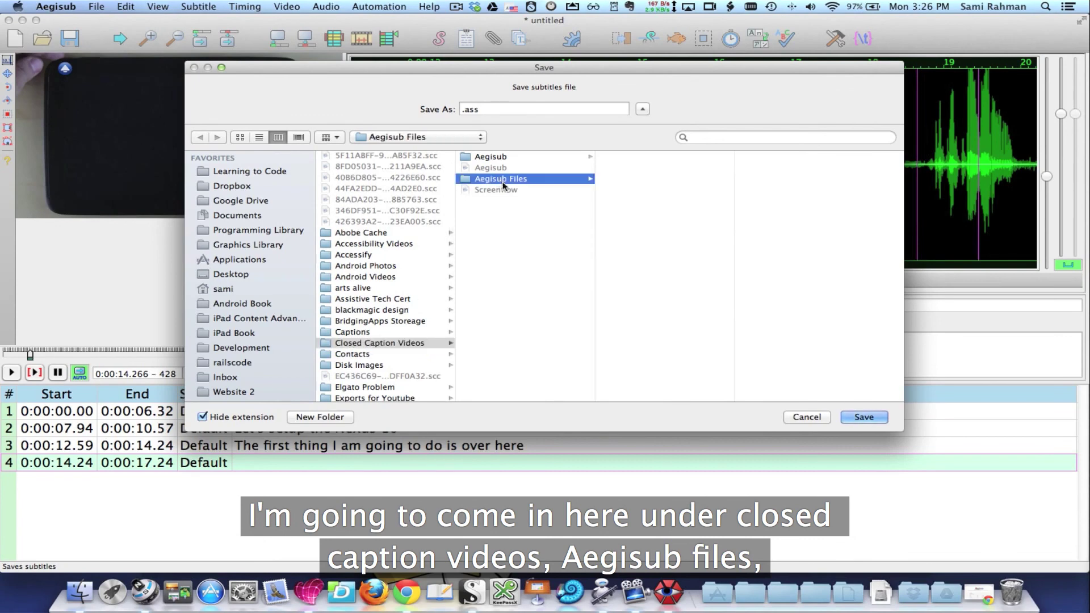
pyautogui.click(462, 109)
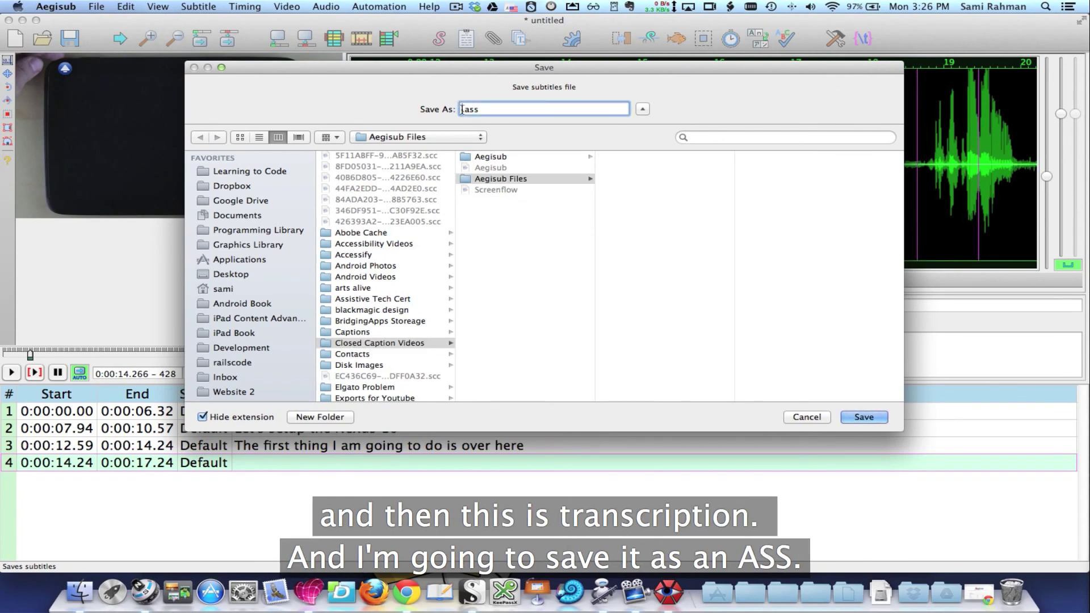
pyautogui.write('transcription')
pyautogui.press('Return')
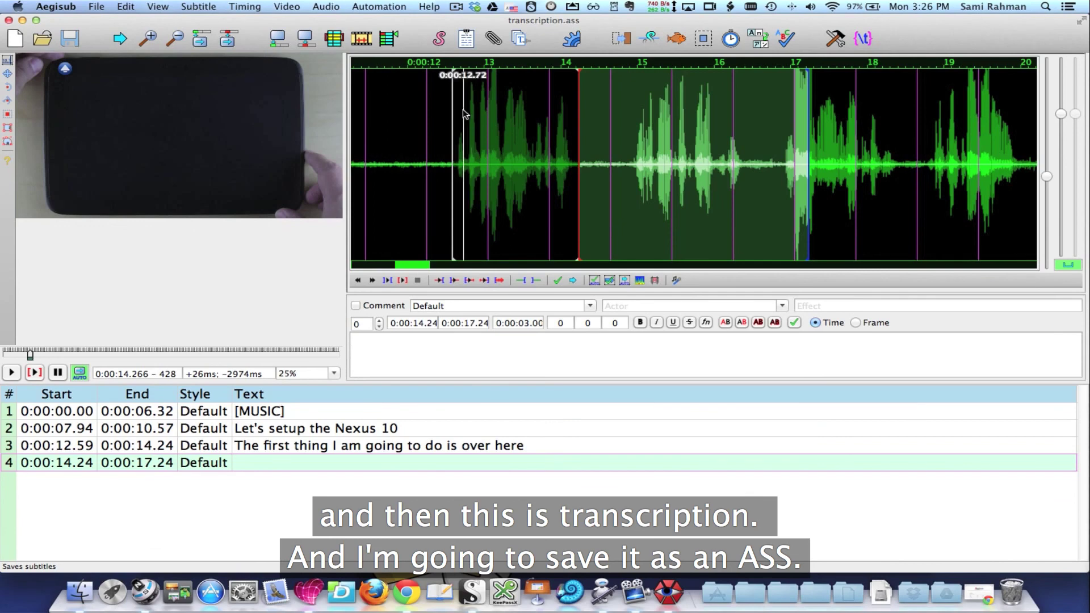